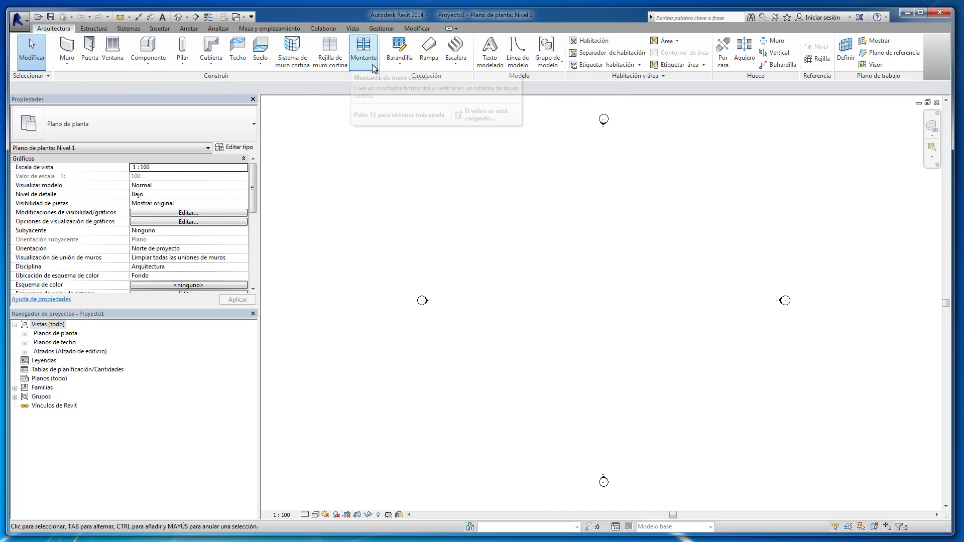
Browse the structural and systems ribbon tools, then return to Arquitectura
click(96, 27)
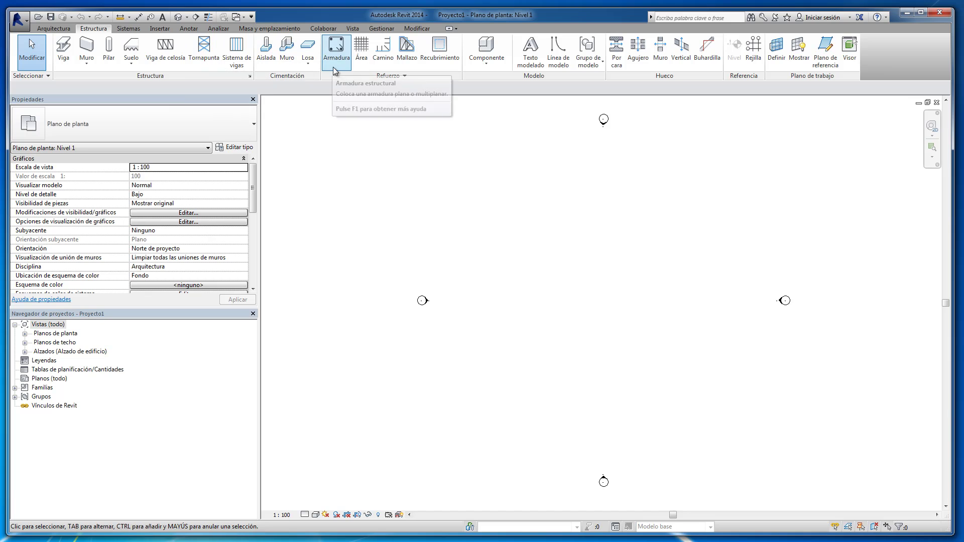
click(128, 30)
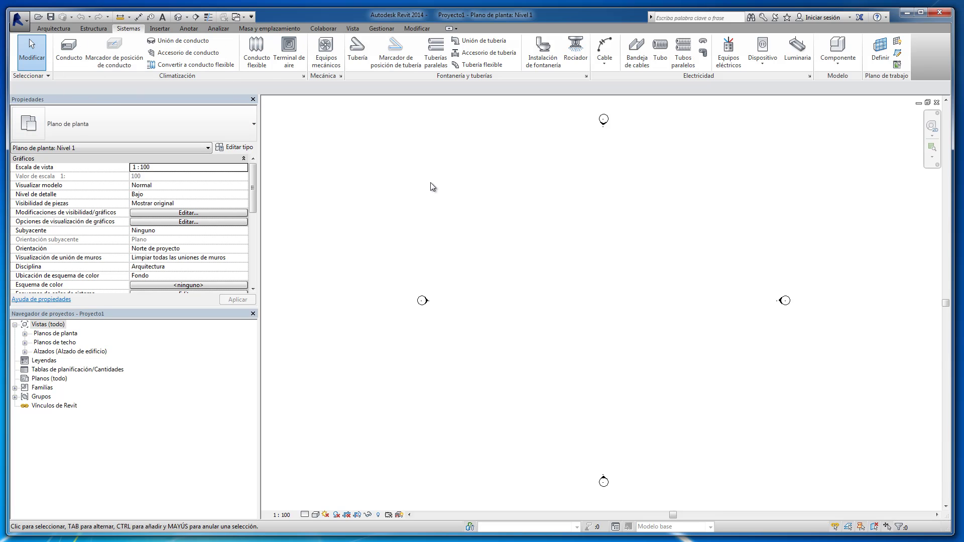
click(65, 29)
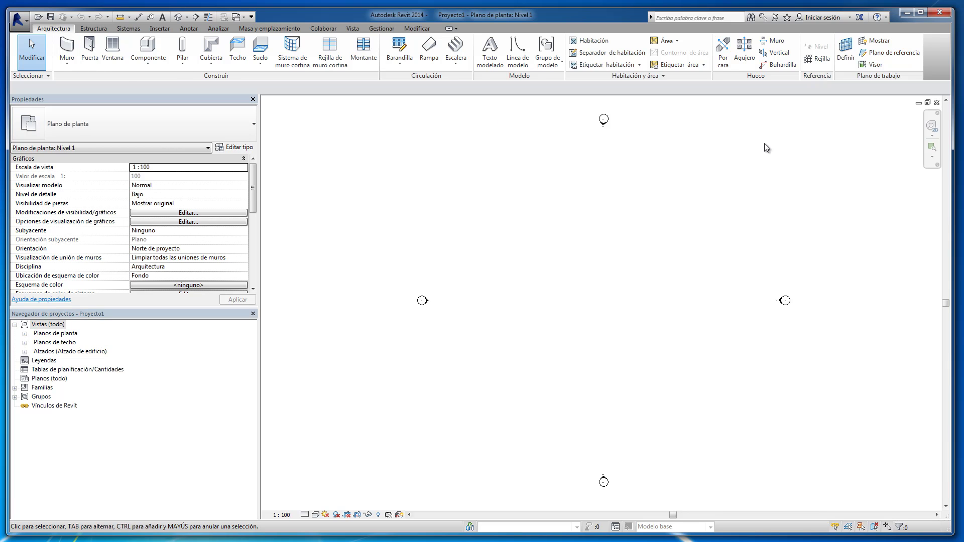
Draw horizontal grid line 1 across the Nivel 1 plan just above centre
click(822, 59)
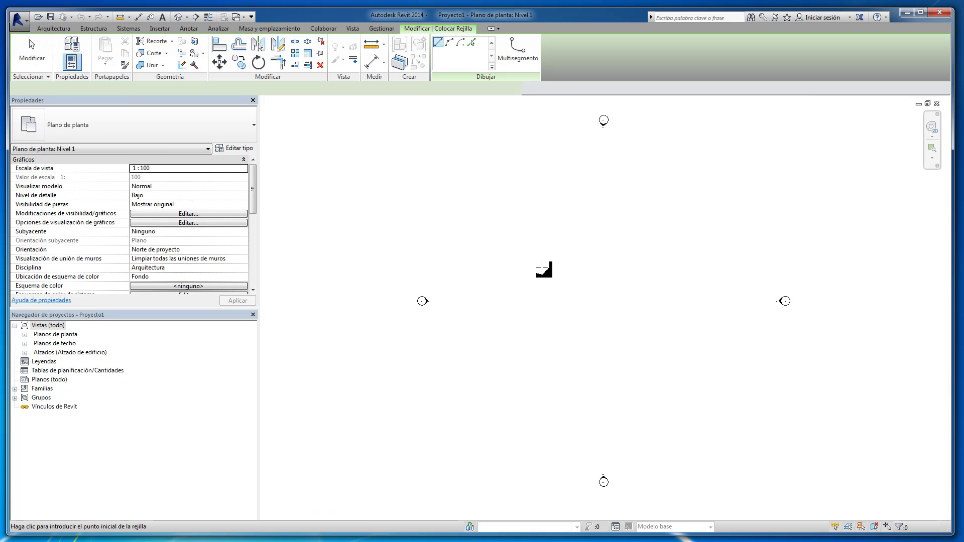
click(515, 275)
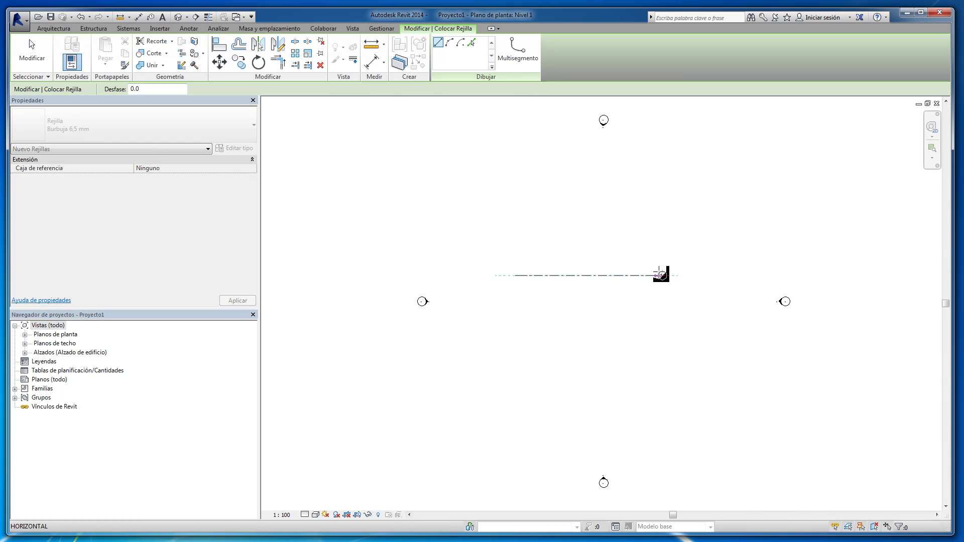
click(662, 274)
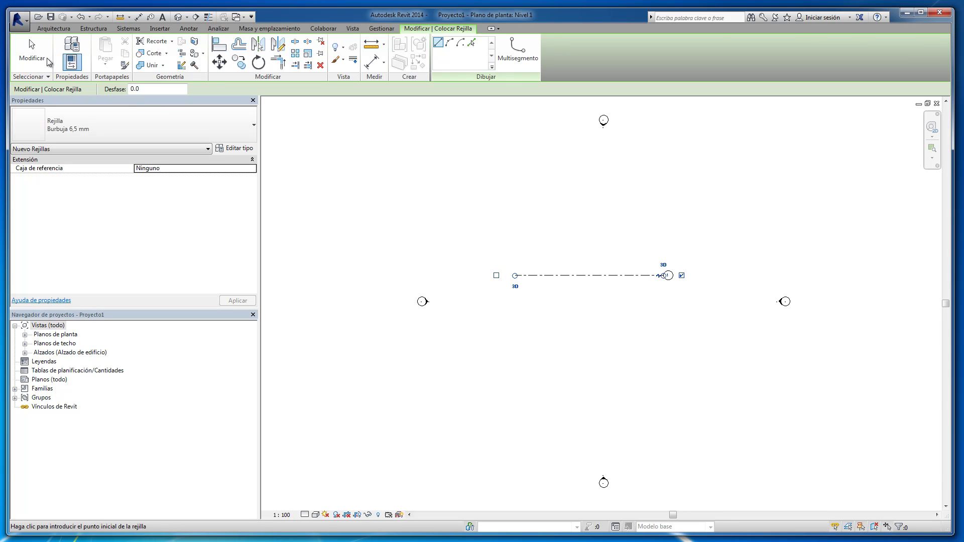
click(30, 56)
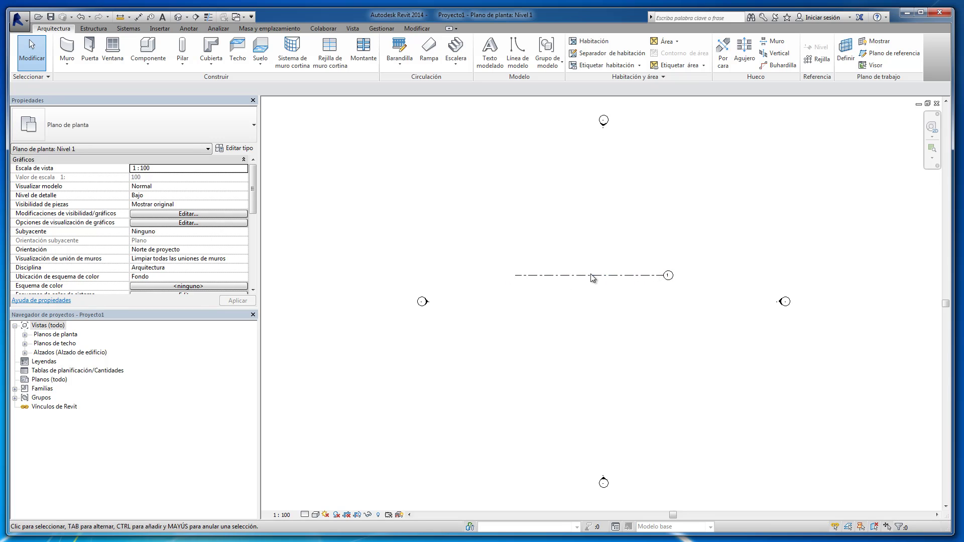
Open the Este elevation and check grid 1 against Nivel 1 (0) and Nivel 2 (4000)
click(24, 352)
double_click(49, 361)
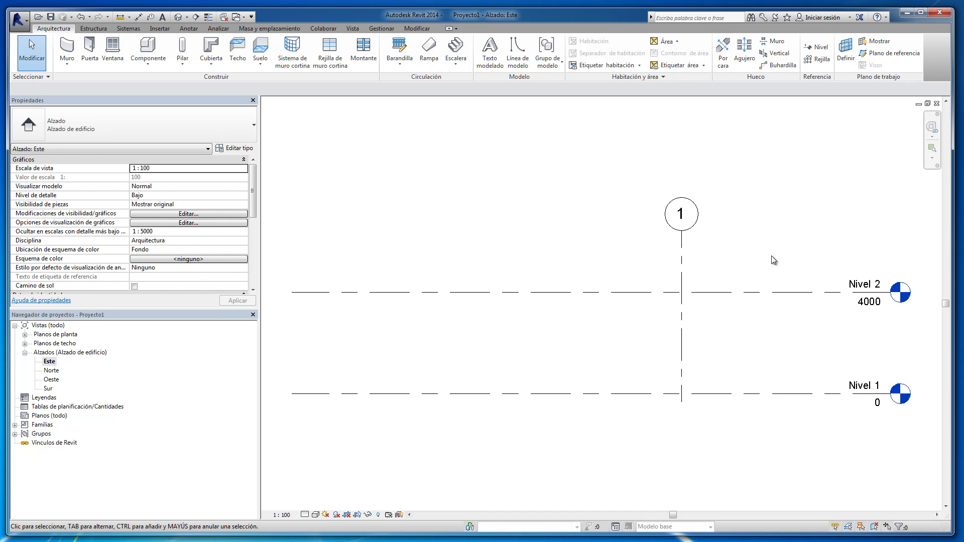
click(760, 293)
scroll(740, 311, down, 1)
scroll(741, 312, down, 1)
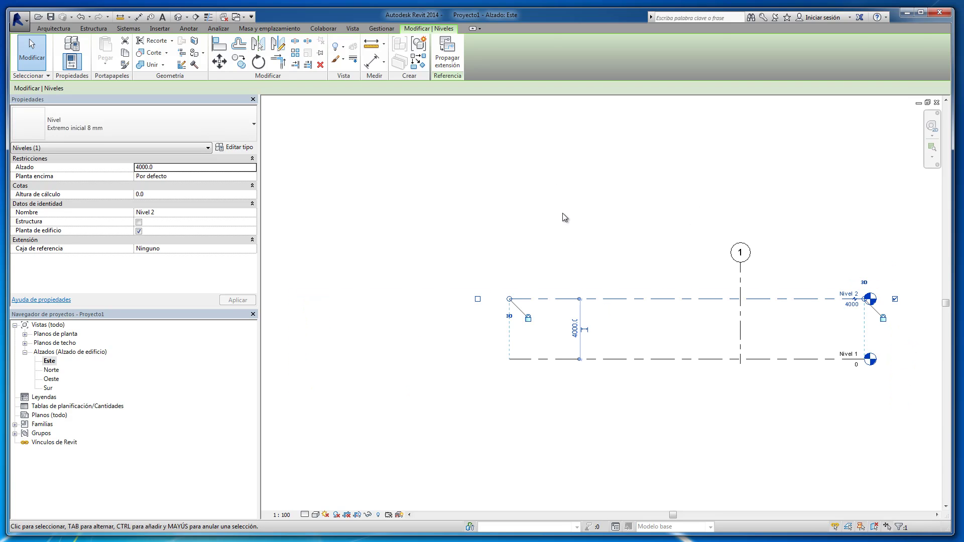
key(Escape)
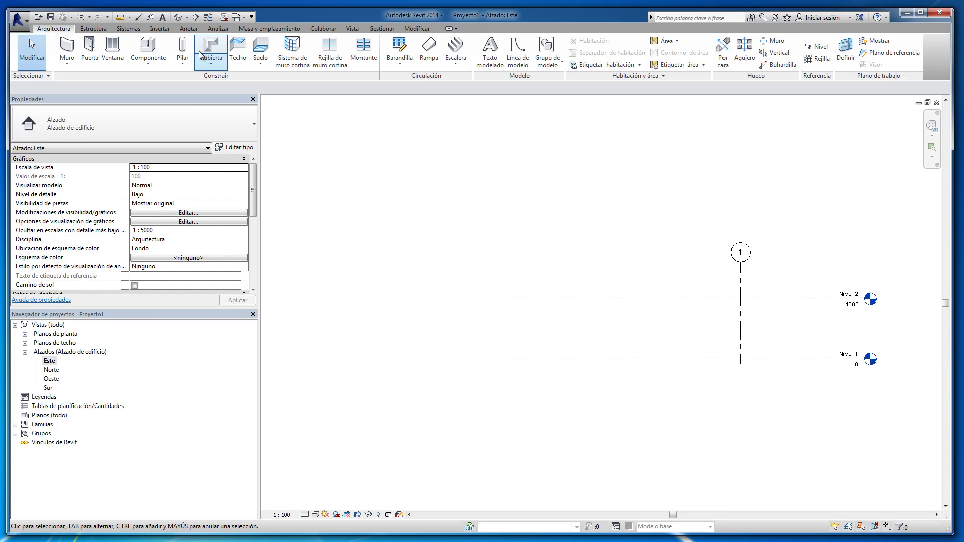
Look over the Anotar tools, then reopen the Nivel 1 floor plan
click(188, 28)
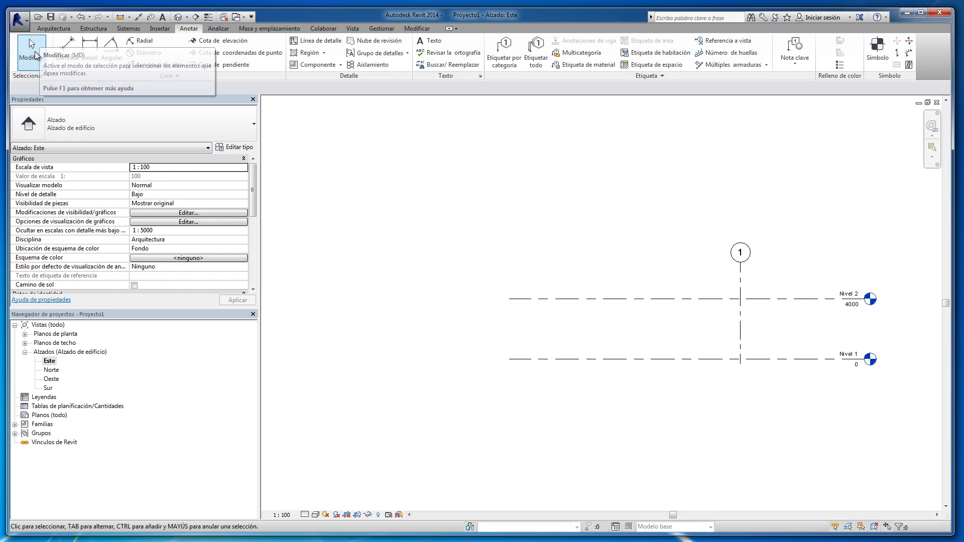
click(24, 334)
double_click(53, 352)
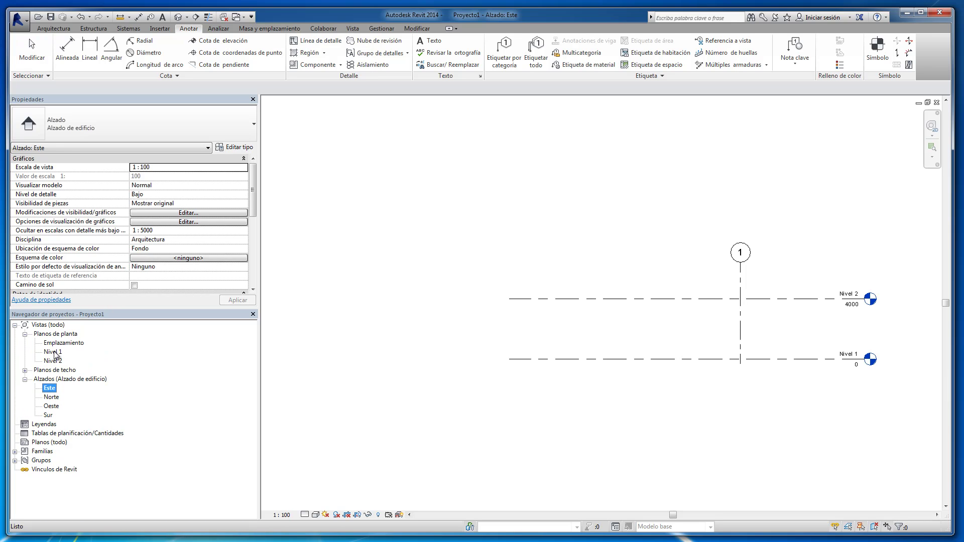
click(55, 29)
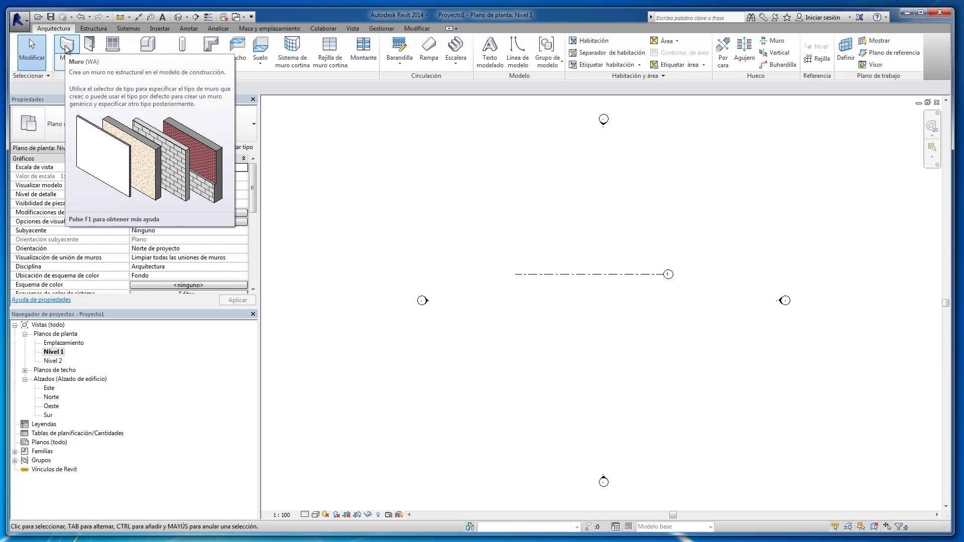
Draw a generic 200 mm wall about 11500 mm long along grid line 1
click(66, 49)
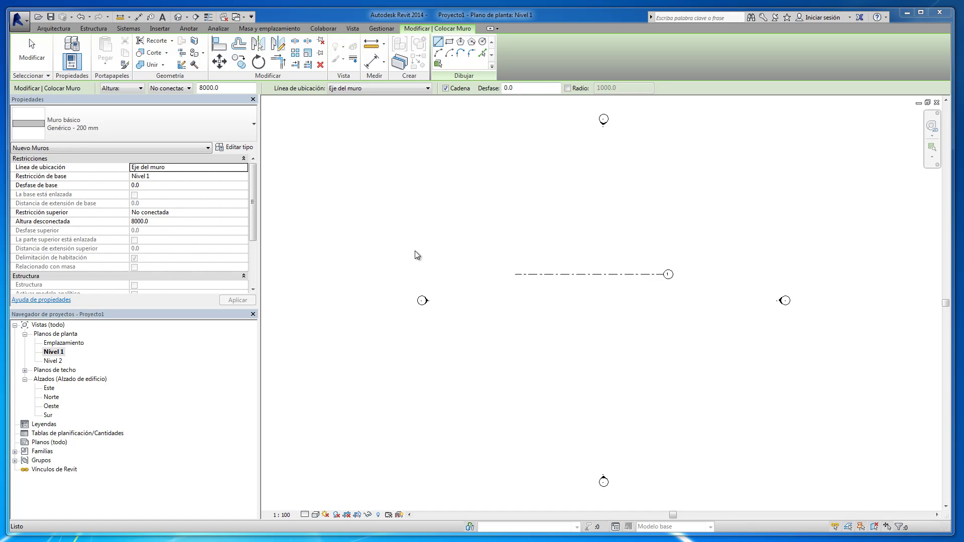
click(537, 275)
click(621, 274)
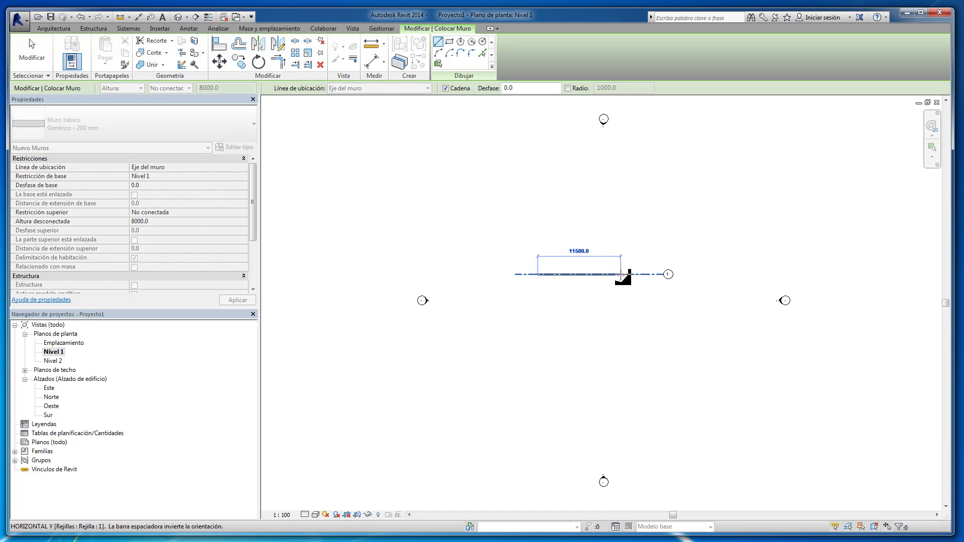
click(31, 52)
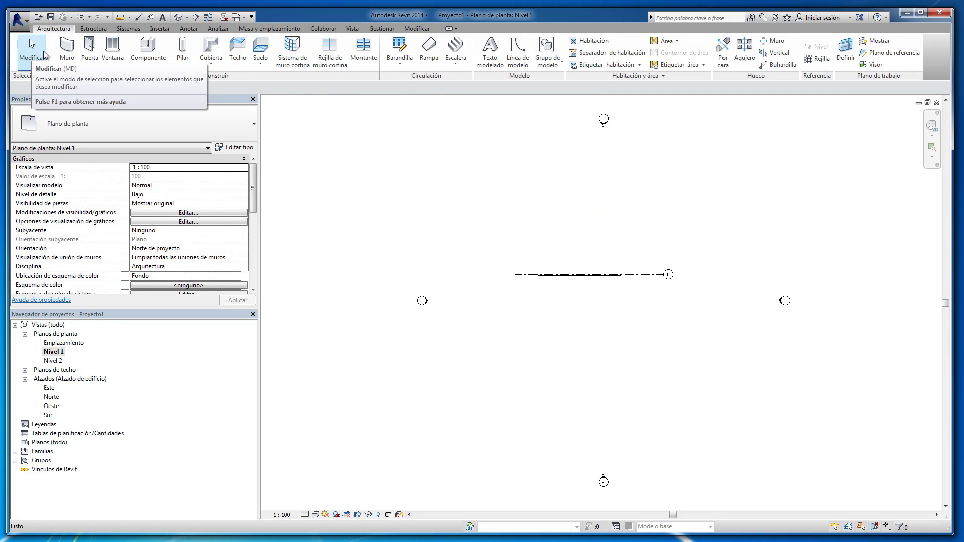
Switch to the default 3D view and inspect the 8000 mm tall wall
click(177, 17)
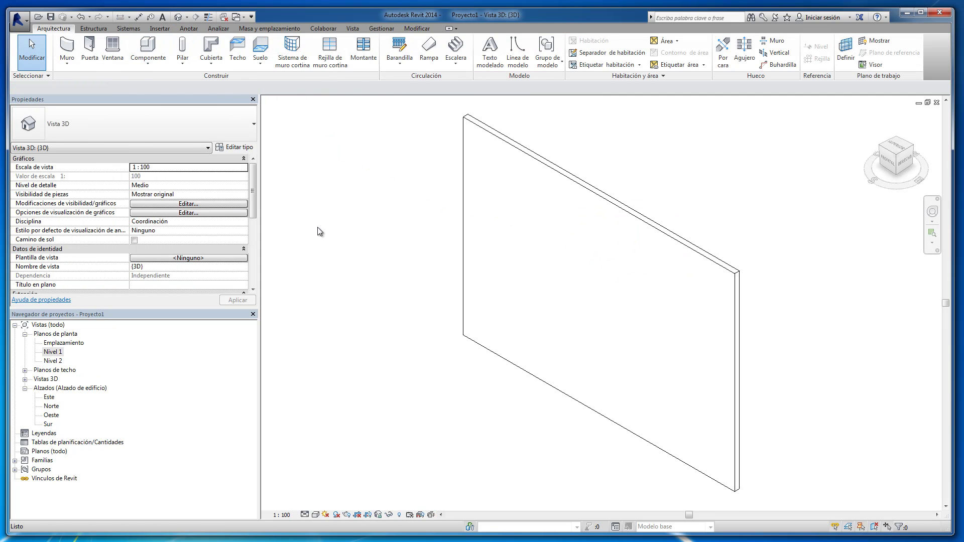
scroll(493, 384, down, 2)
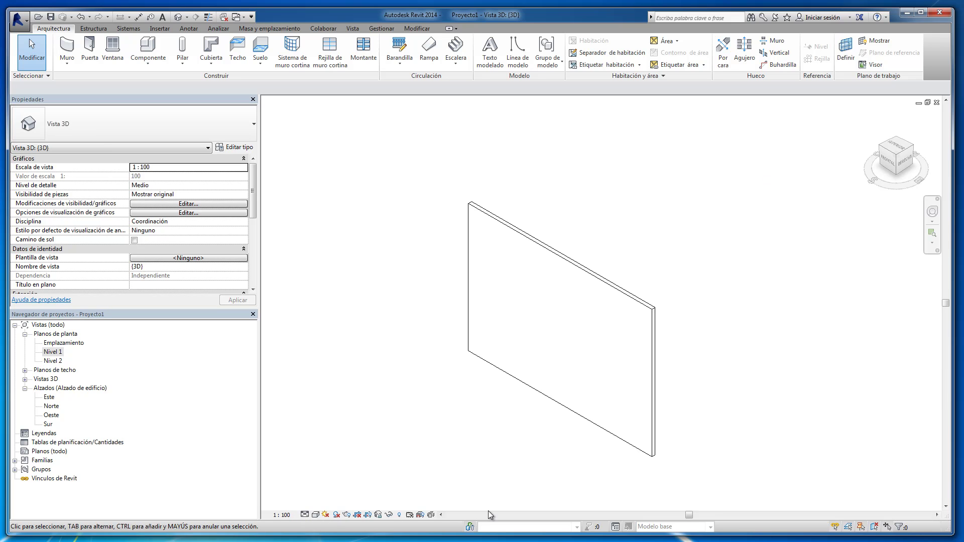
click(513, 232)
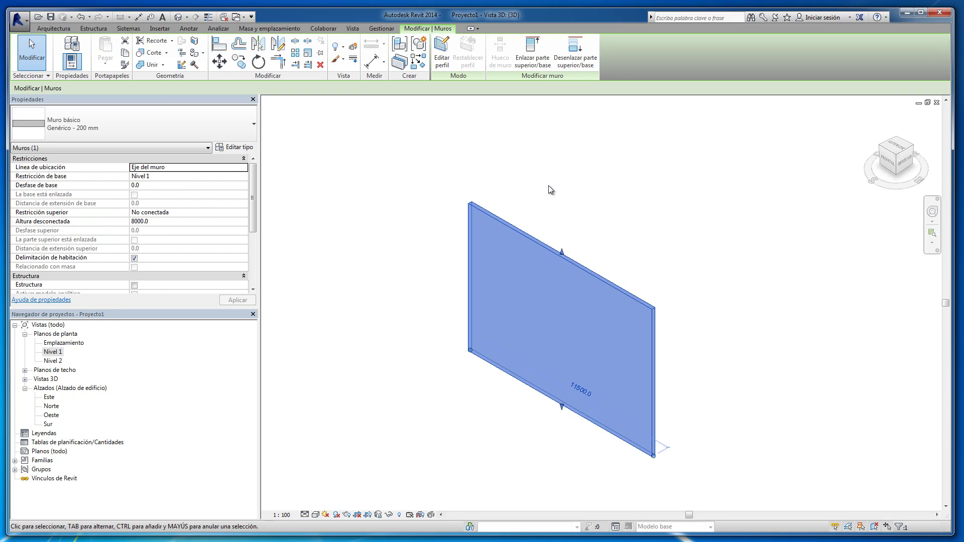
click(412, 155)
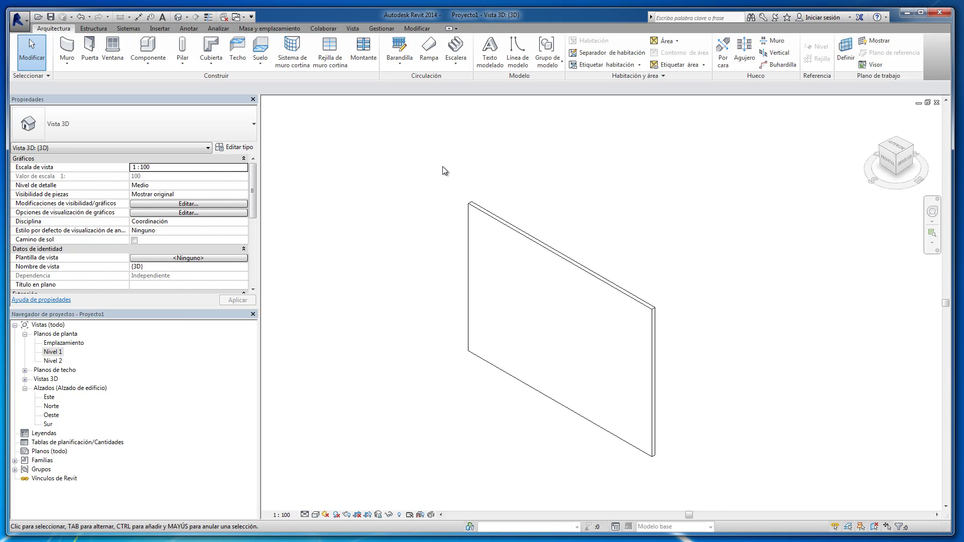
Place a door near the left end of the wall
click(89, 57)
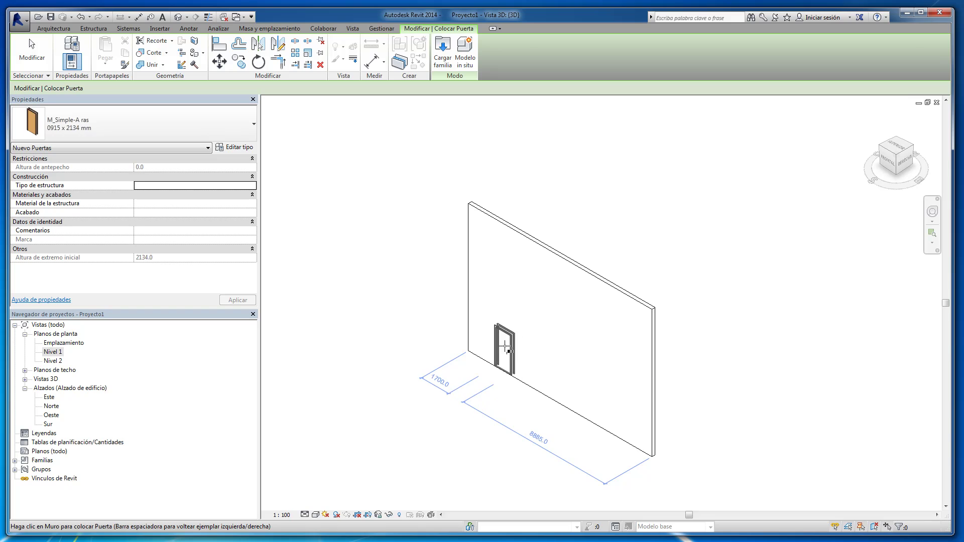
click(505, 349)
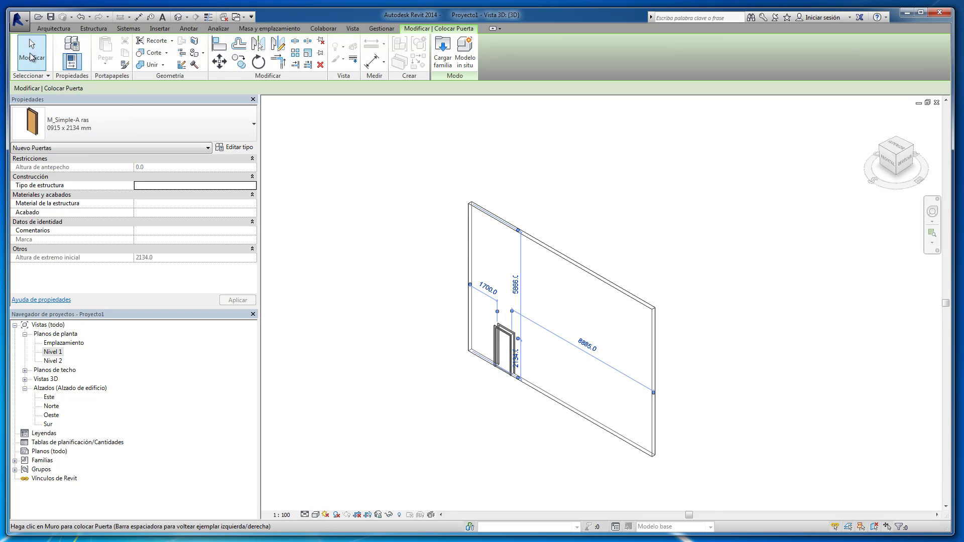
click(32, 51)
Place two small fixed windows right of the door, one low and one higher
click(112, 48)
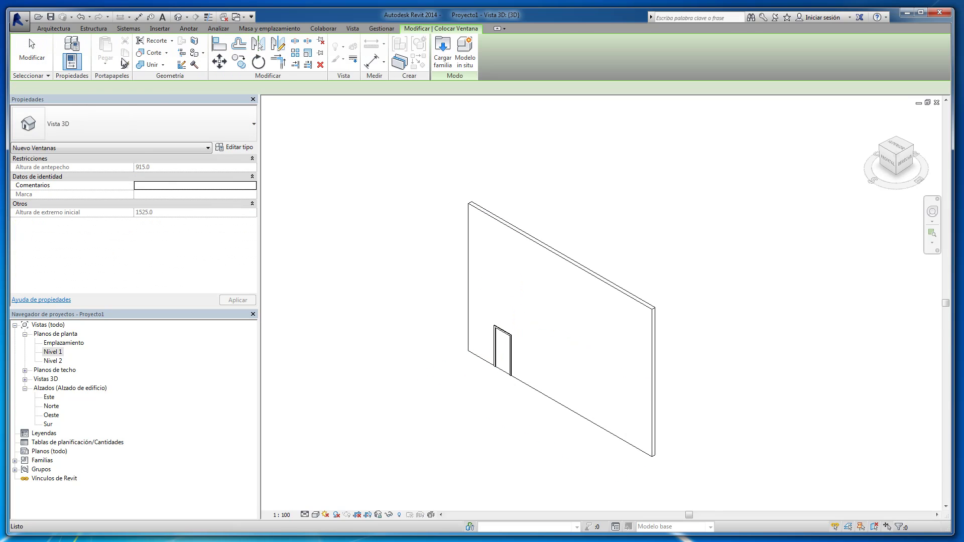
click(538, 354)
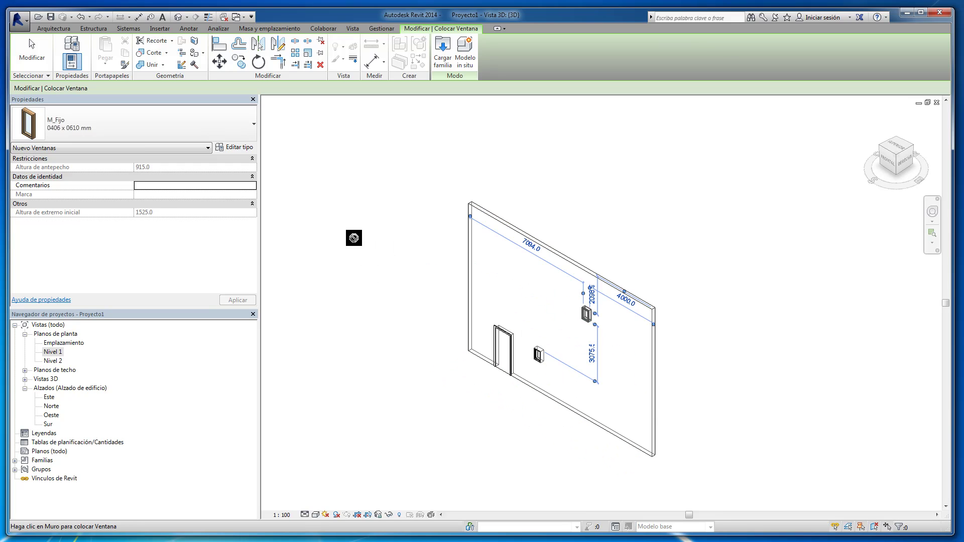
click(587, 314)
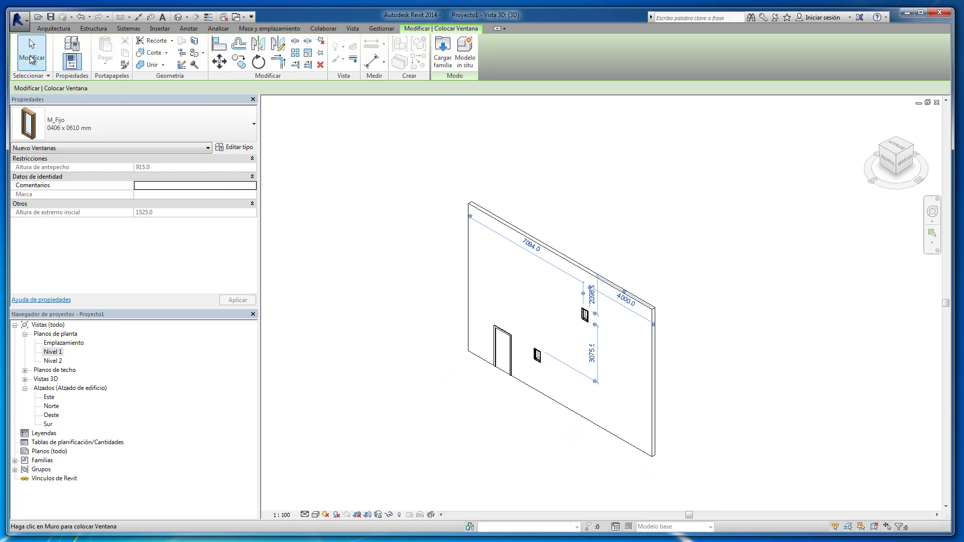
click(35, 57)
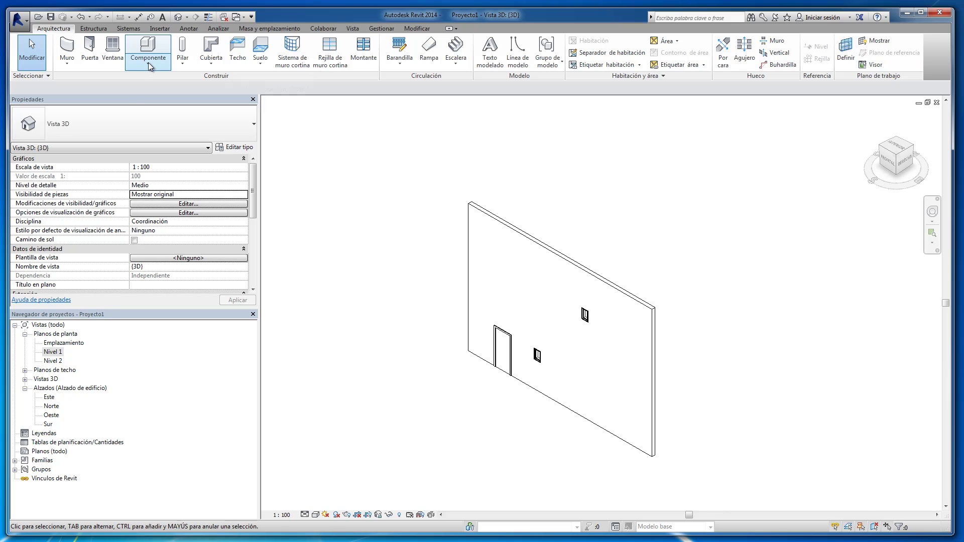
Place a 1525 x 762 mm M_Escritorio desk beyond the far end of the wall
click(149, 62)
click(161, 83)
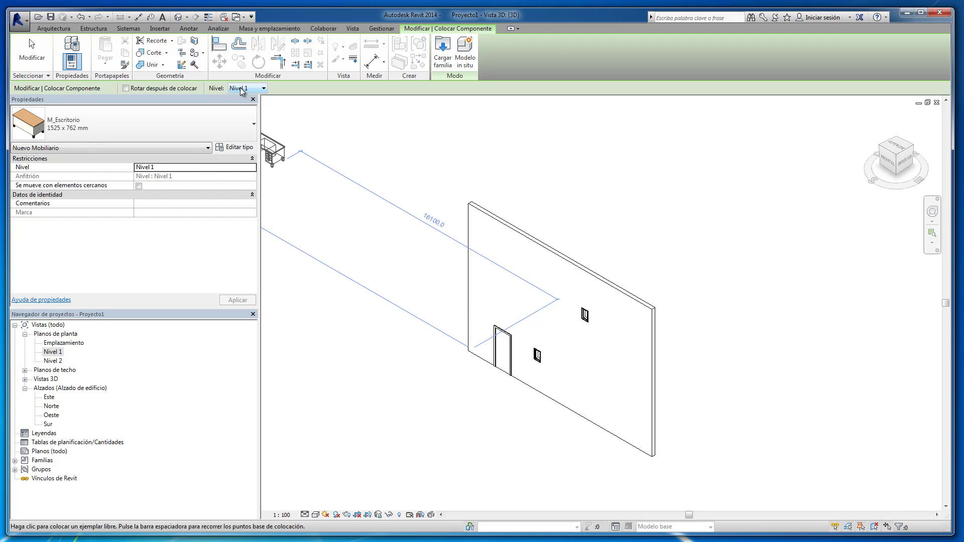
click(556, 369)
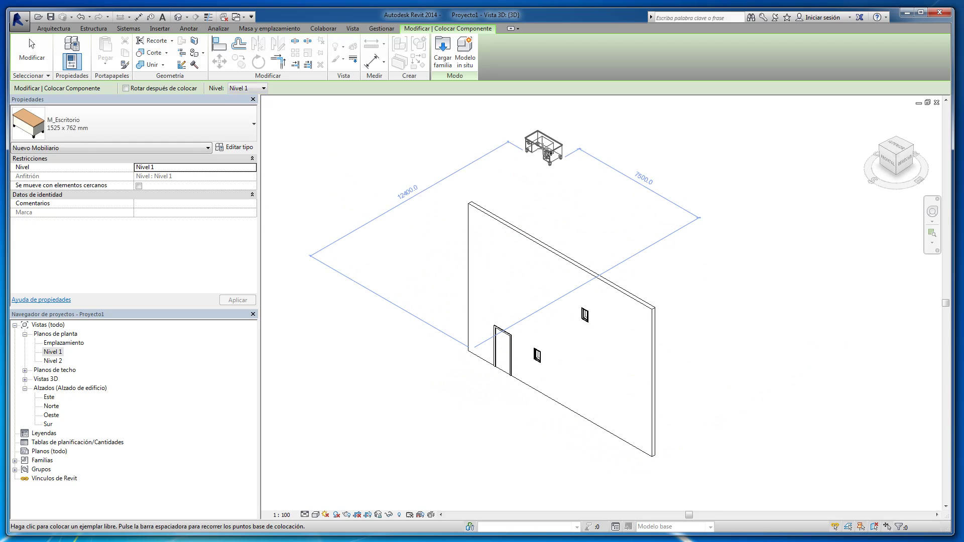
click(544, 147)
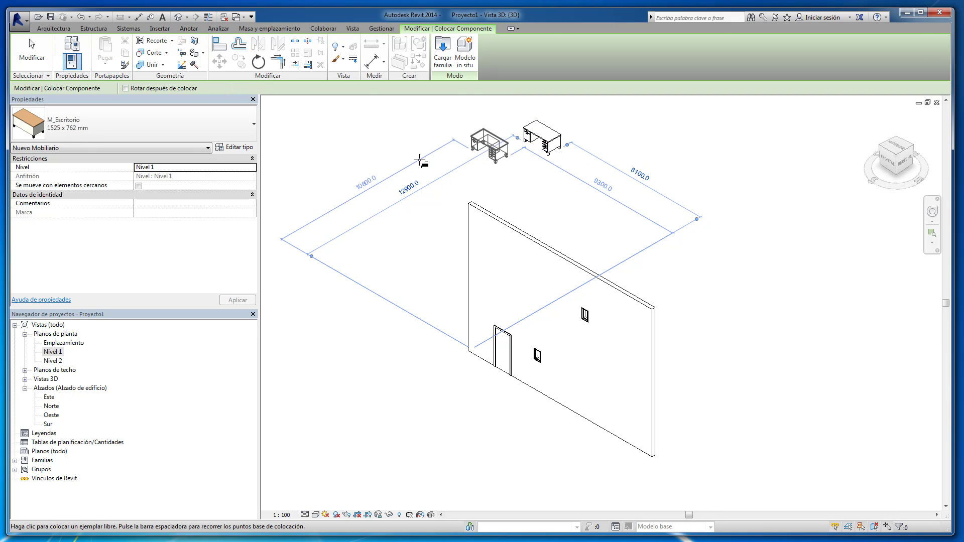
click(26, 56)
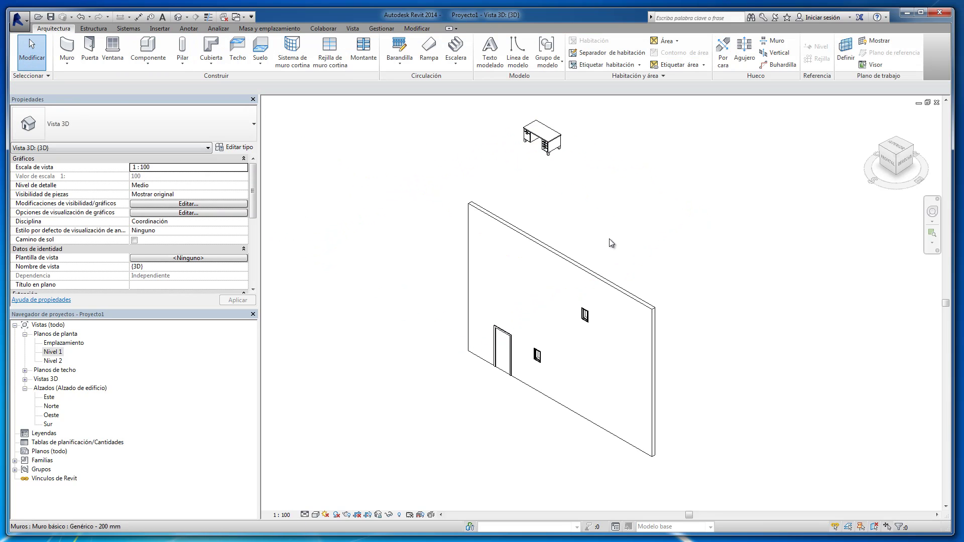
From the Right view, move the desk 1300 mm toward the wall's foot
click(904, 164)
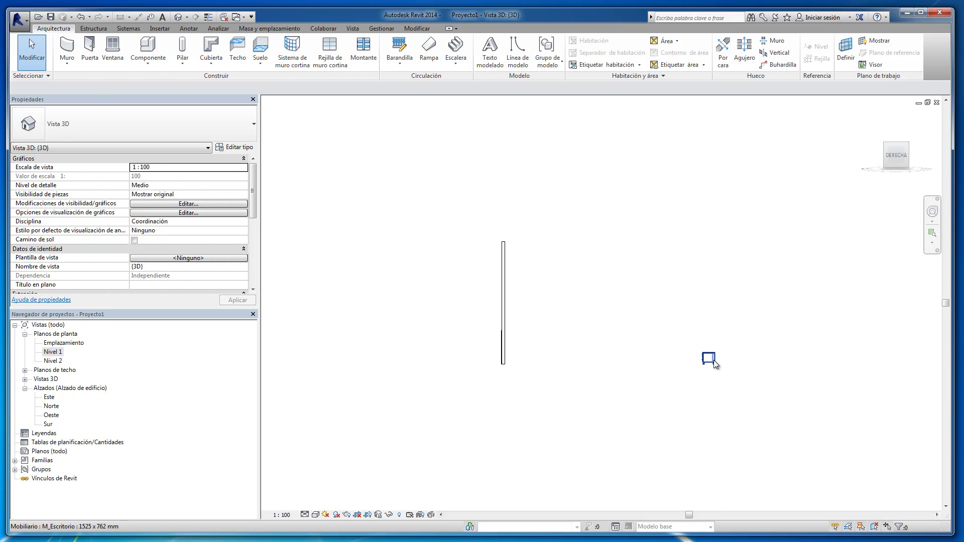
click(713, 359)
drag(713, 357, 534, 357)
click(572, 326)
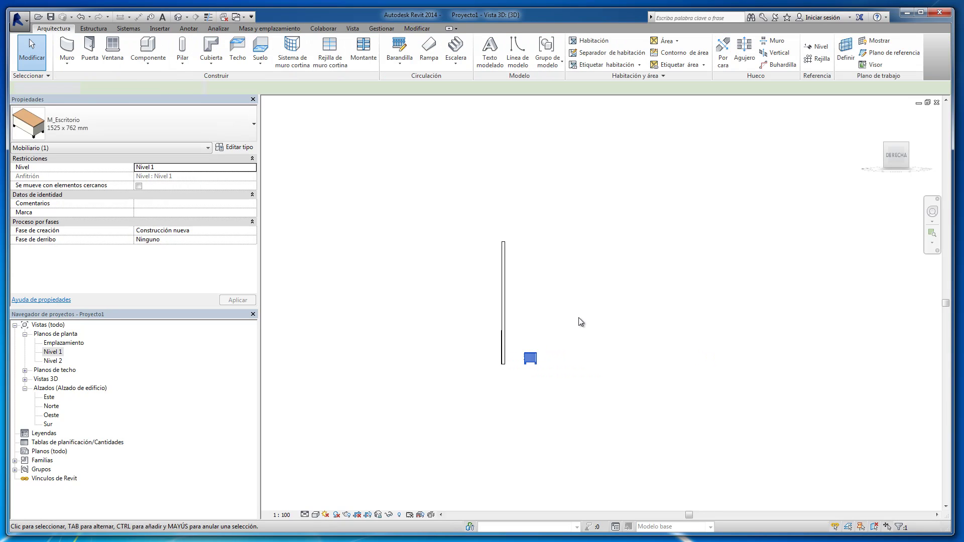
click(130, 28)
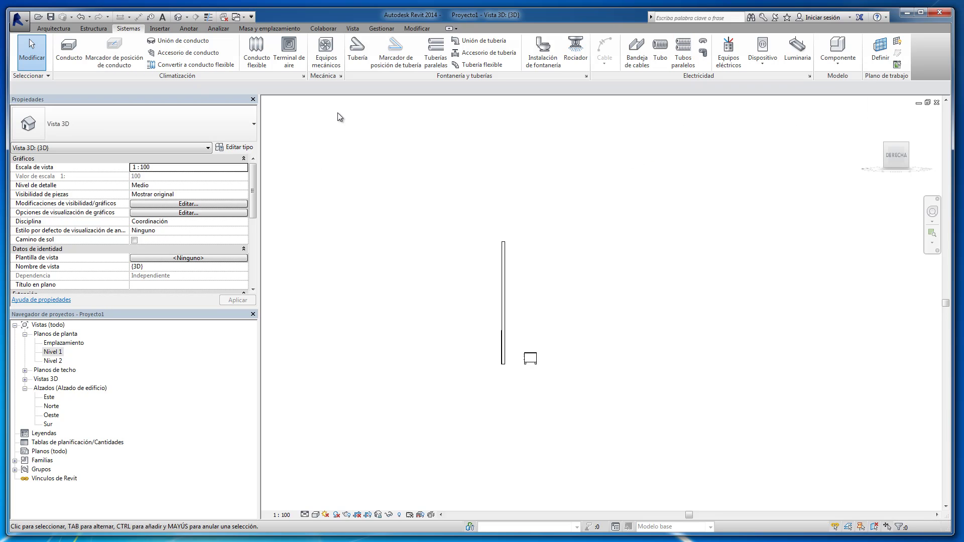
Start a structural column and open the family library to load a new column type
click(25, 370)
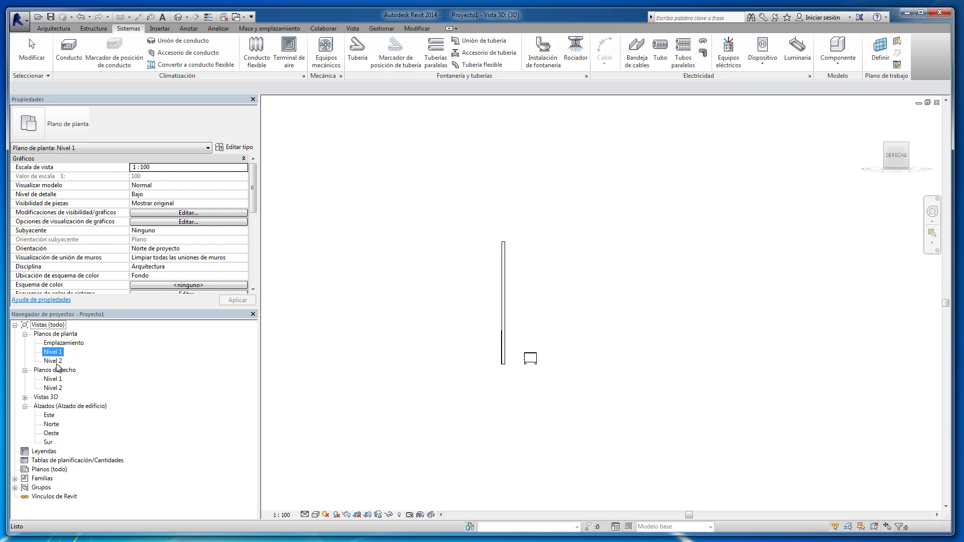
click(93, 28)
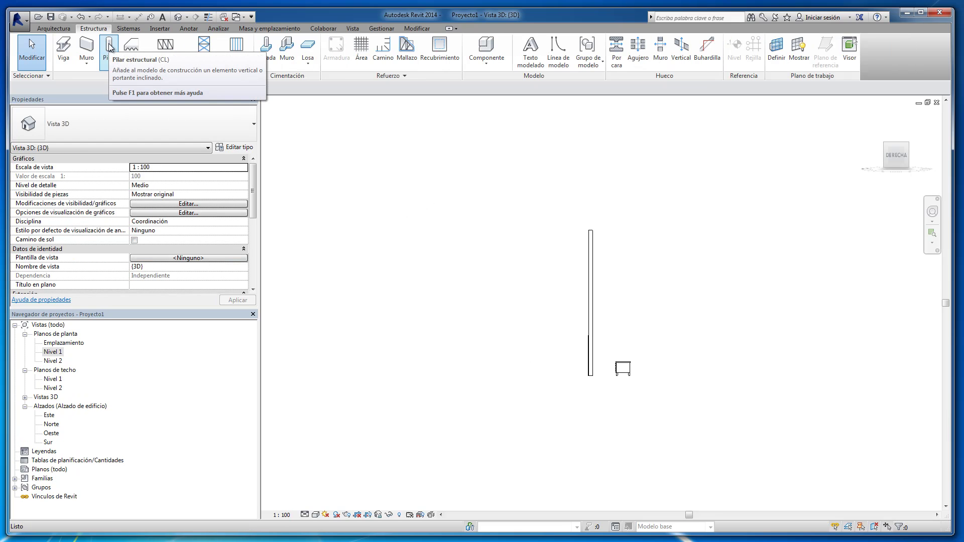
click(108, 50)
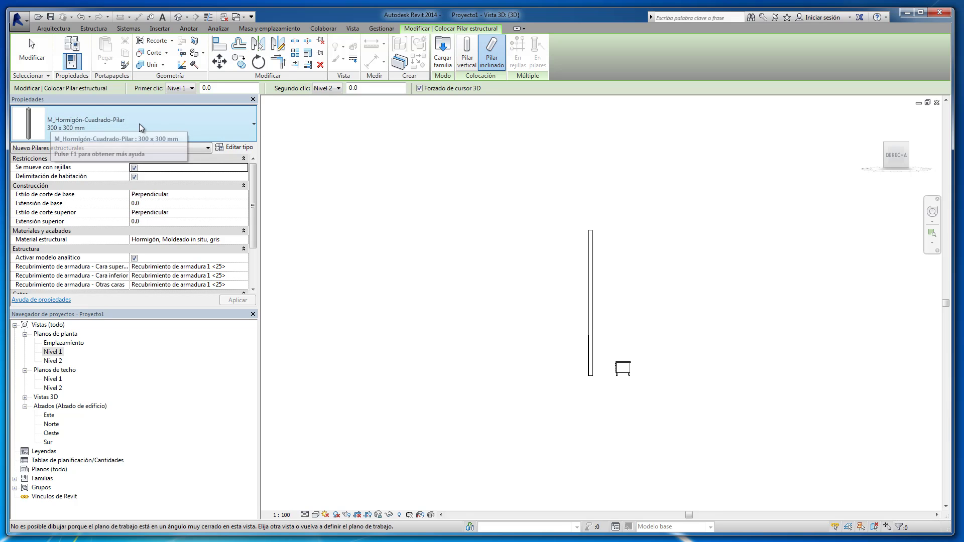
click(444, 51)
scroll(527, 266, down, 8)
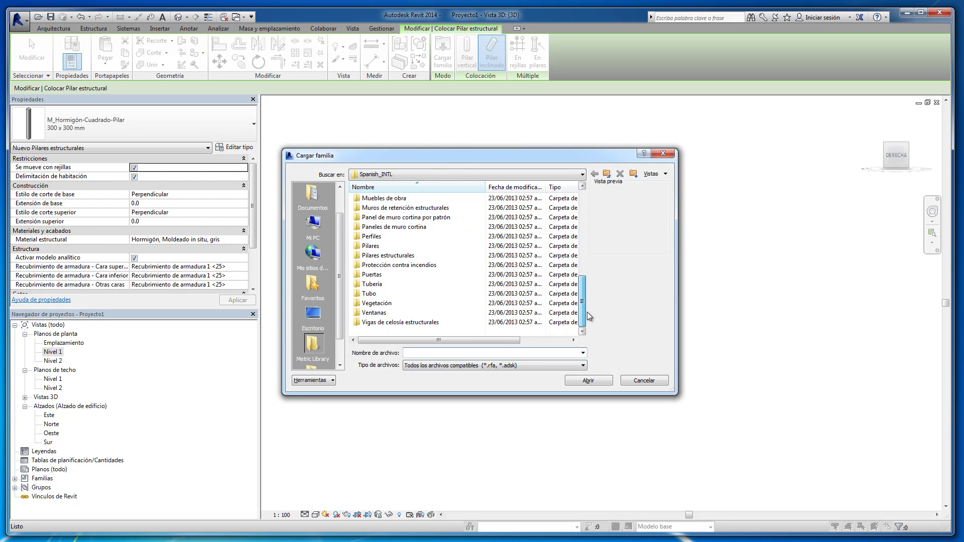
Load M_Hormigón-Rectangular-Pilar (300 x 450 mm) from Pilares estructurales > Hormigón
click(358, 256)
double_click(359, 257)
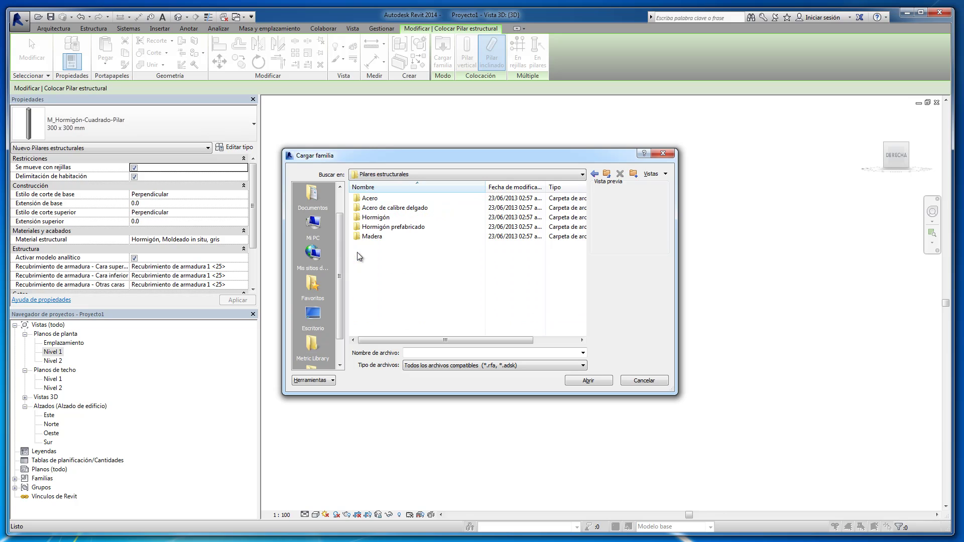
double_click(358, 217)
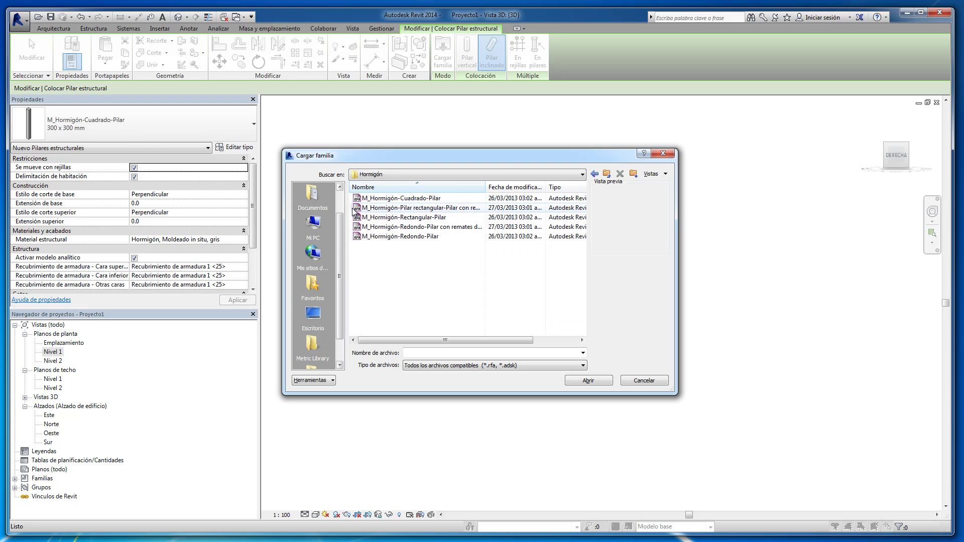
click(357, 208)
click(358, 217)
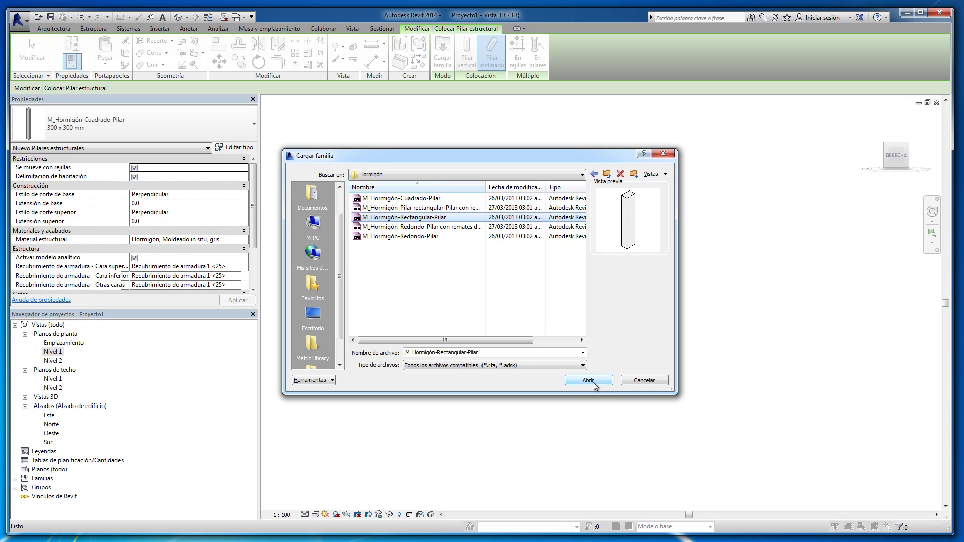
click(591, 381)
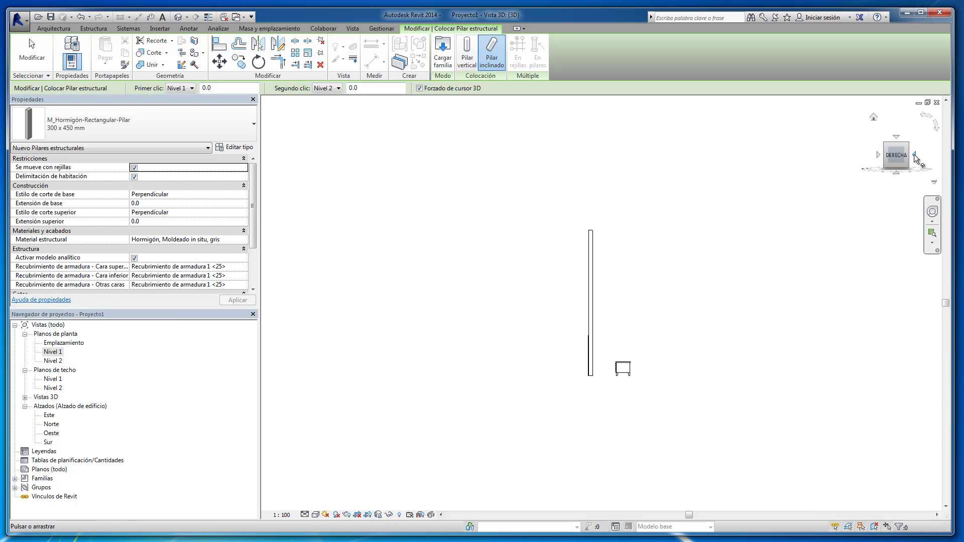
mouse_move(892, 152)
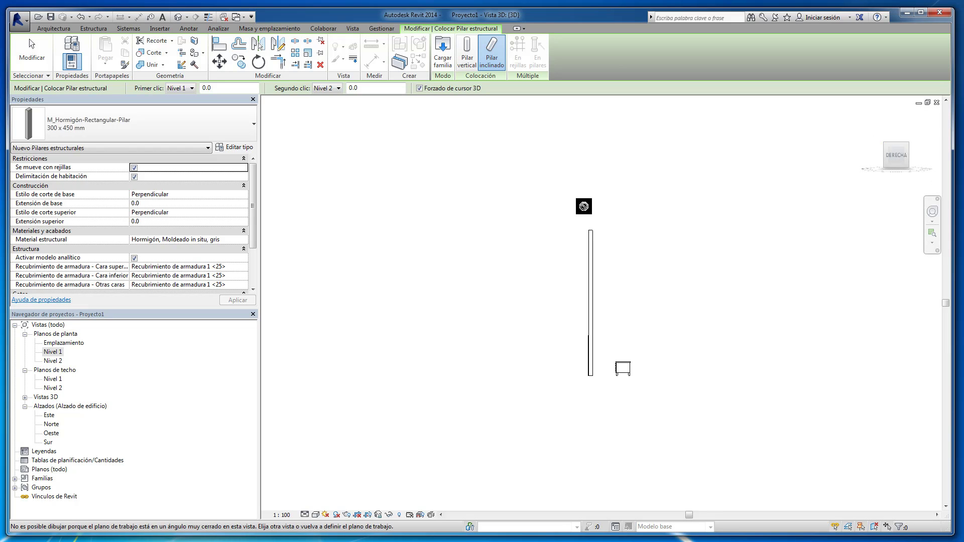
Place a slanted 300 x 450 mm concrete column, 10600 mm tall, between the desk and wall
click(885, 142)
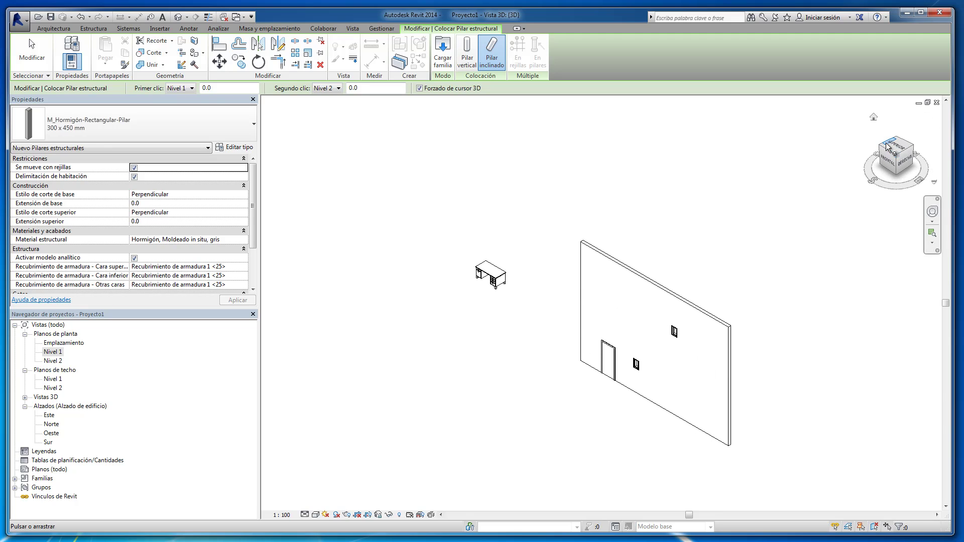
click(528, 406)
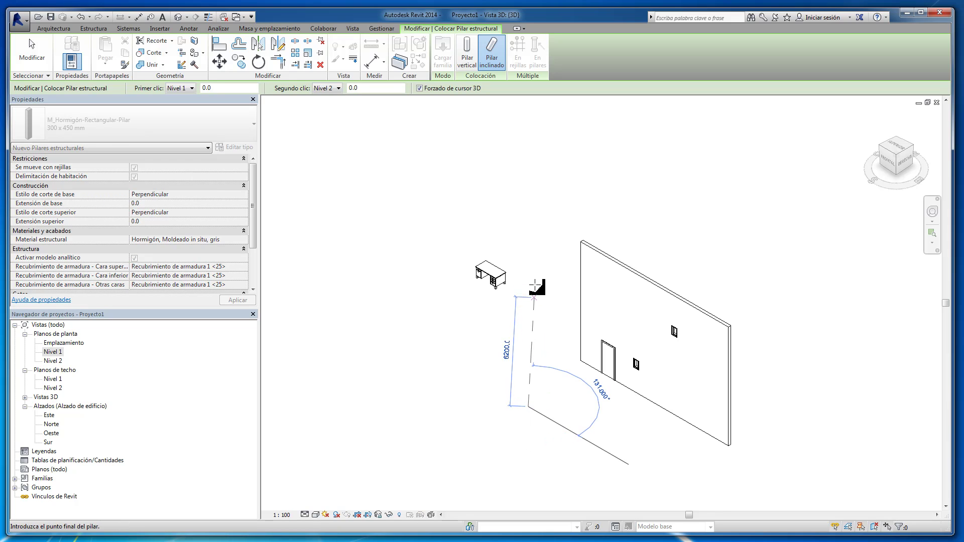
click(527, 244)
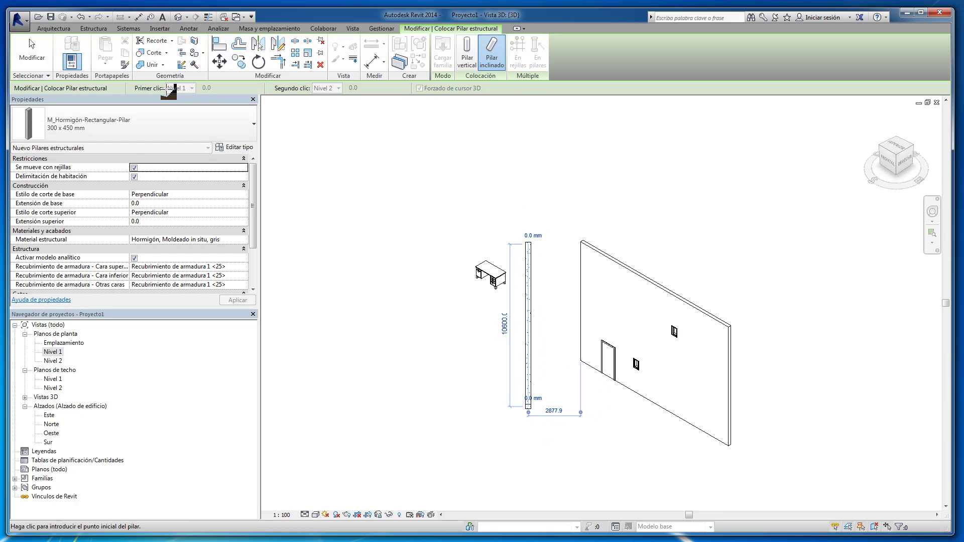
click(35, 57)
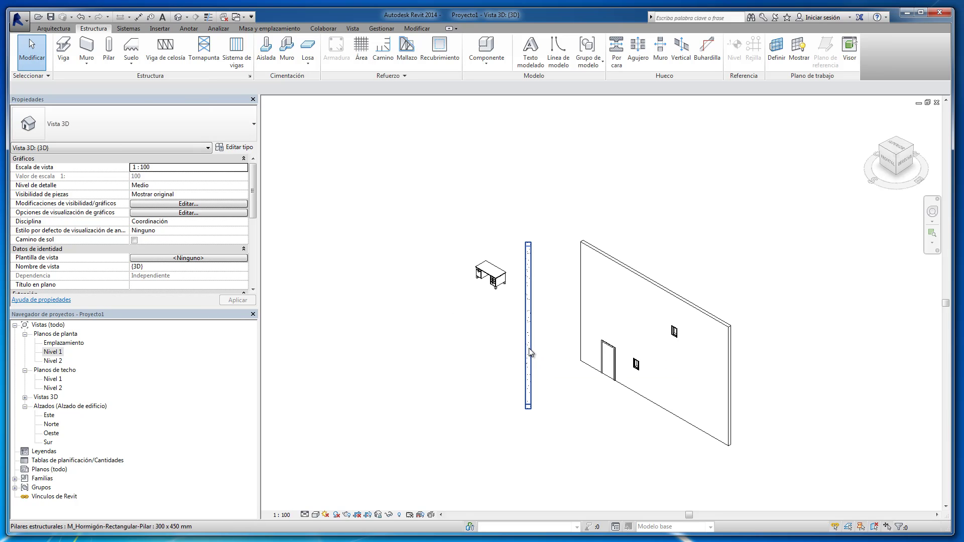
click(530, 351)
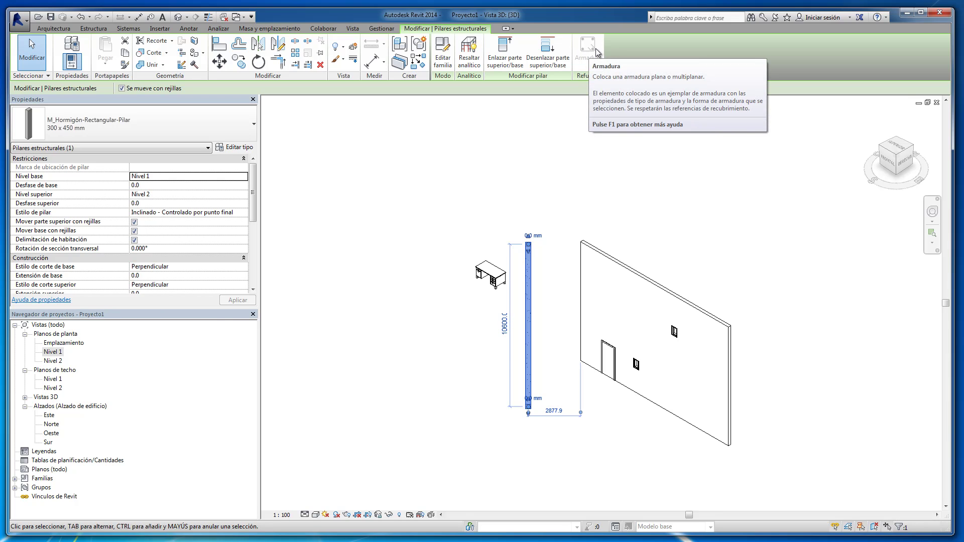
click(537, 182)
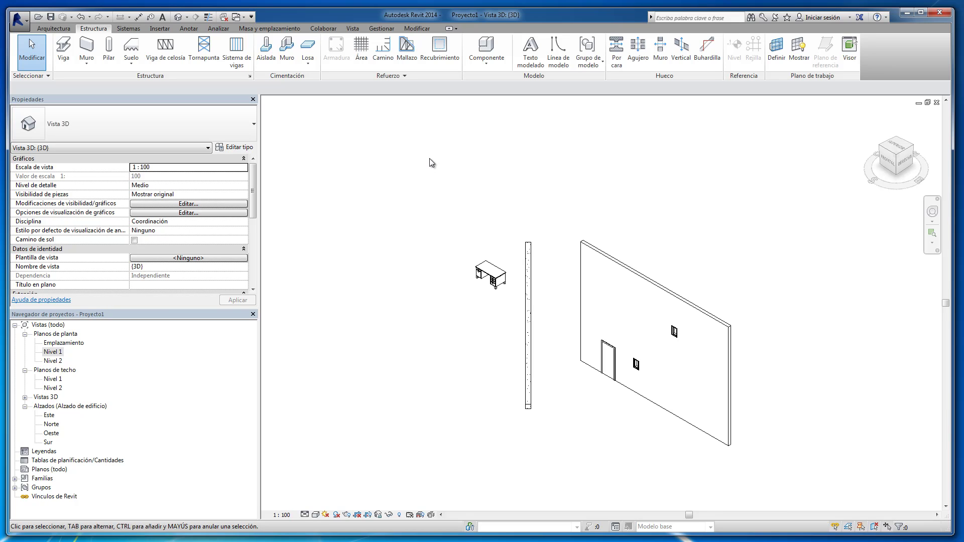
click(530, 270)
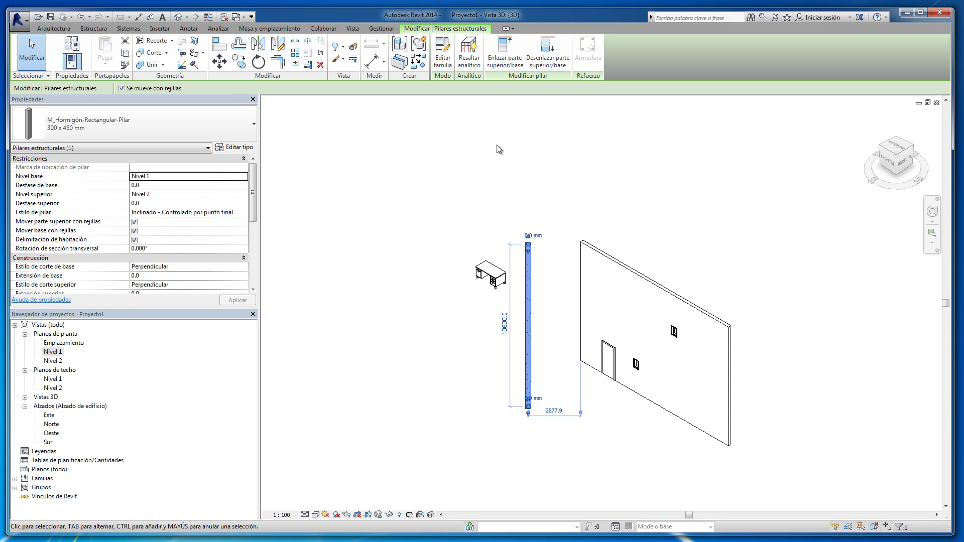
click(447, 156)
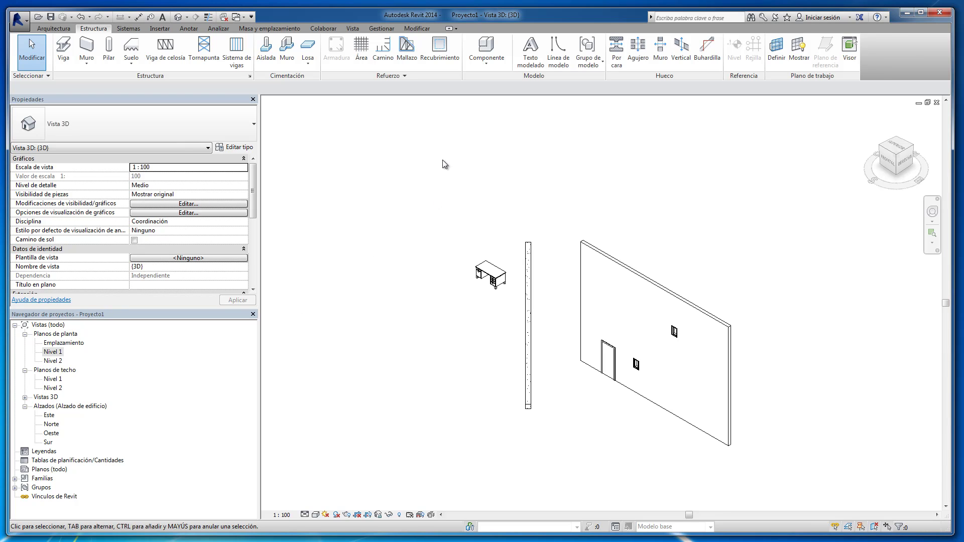
click(63, 28)
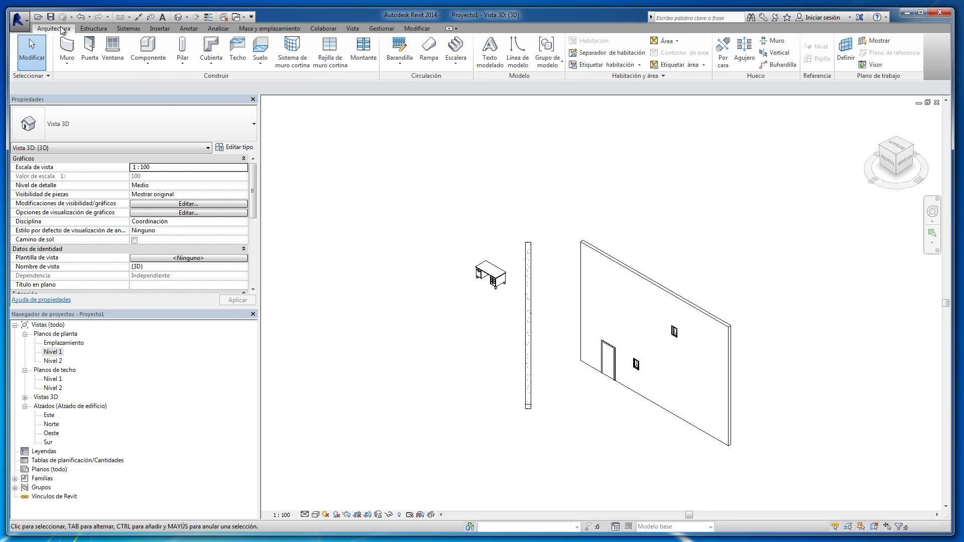
click(92, 28)
click(128, 29)
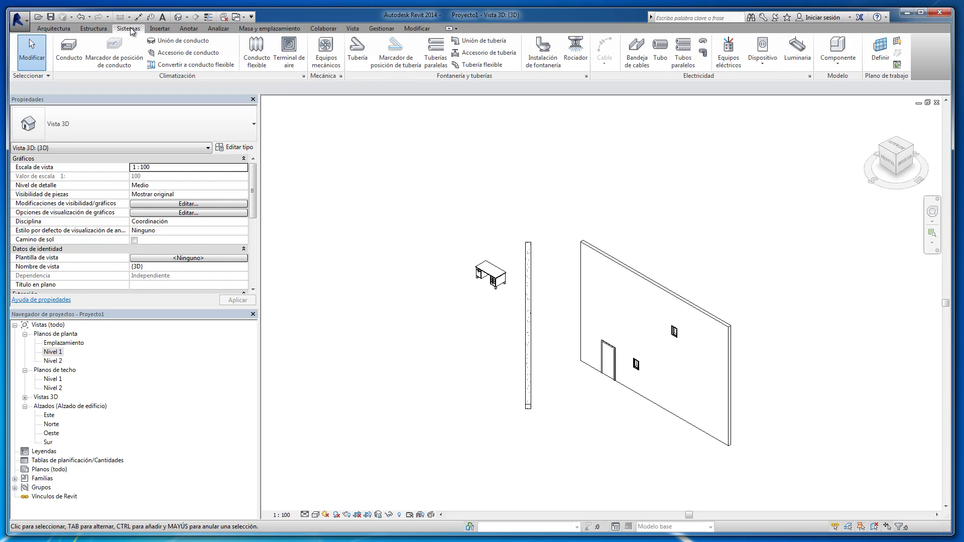